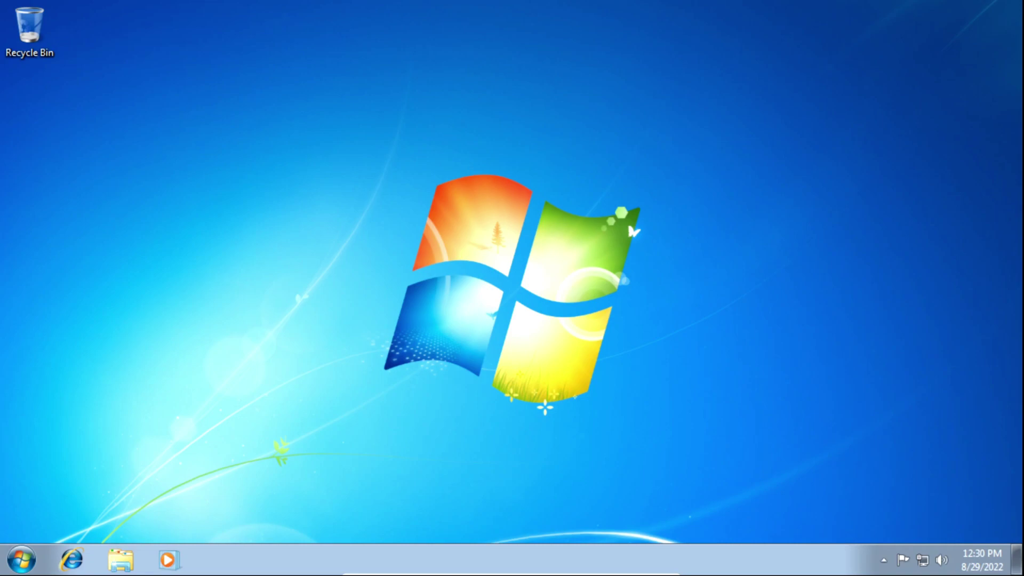
- Open the Trusted sites list in Internet Options and turn off HTTPS server verification
click(21, 559)
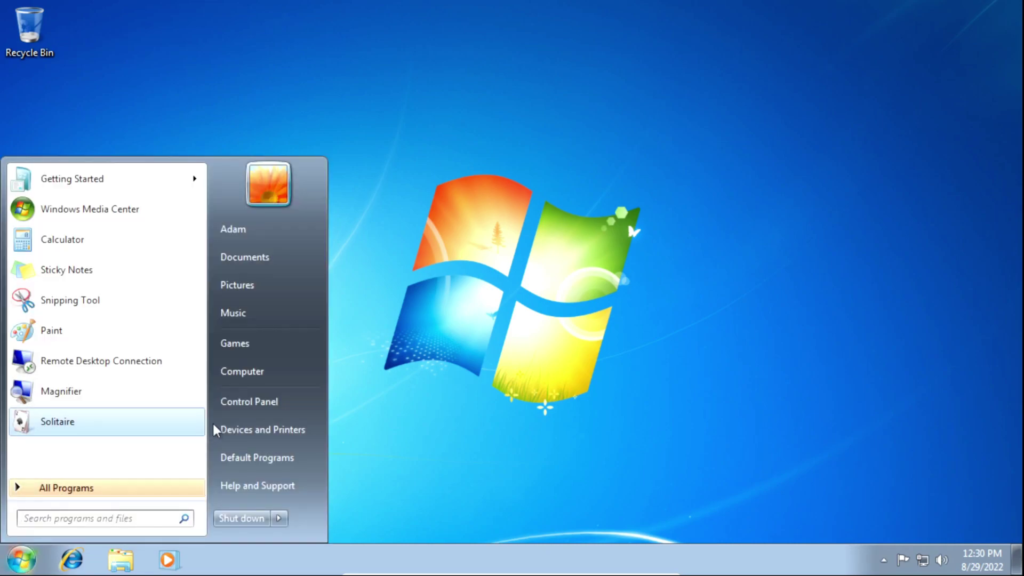
click(258, 393)
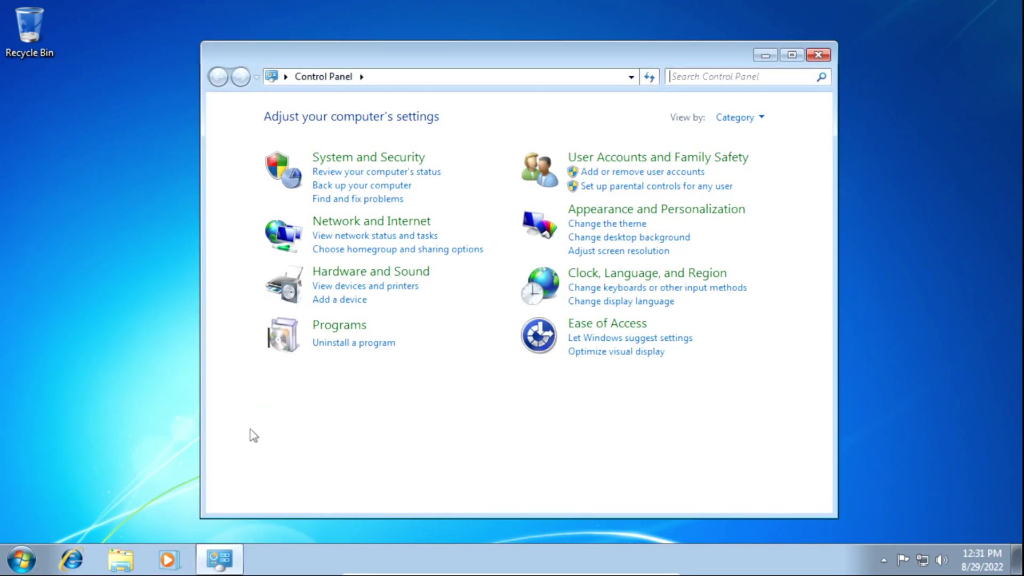
click(362, 223)
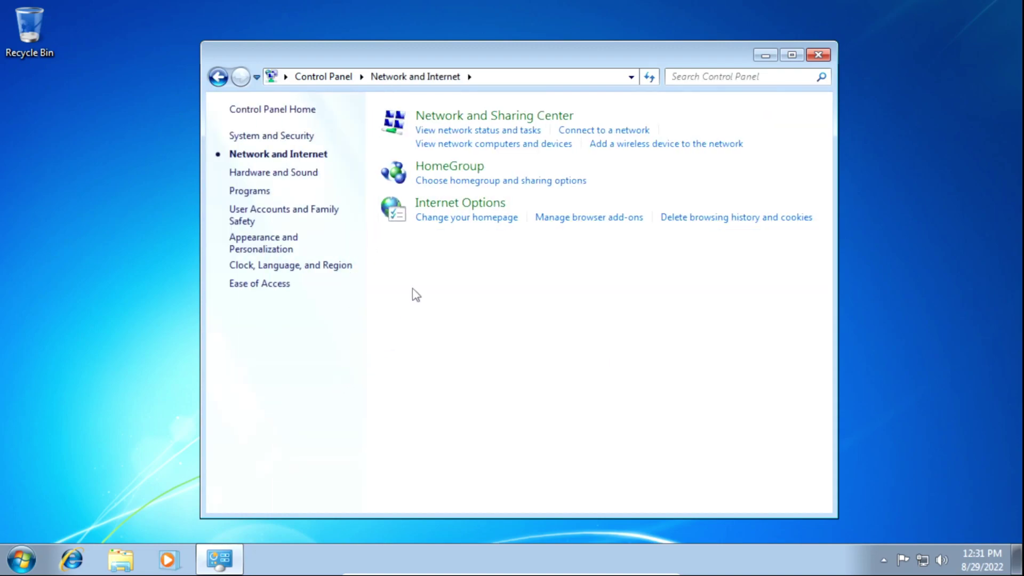
click(447, 205)
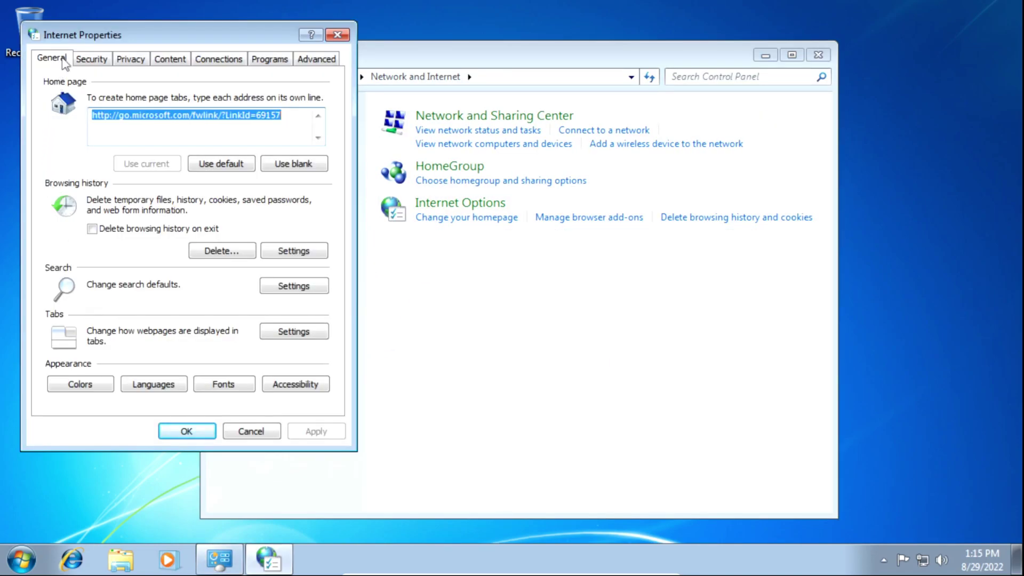
click(90, 59)
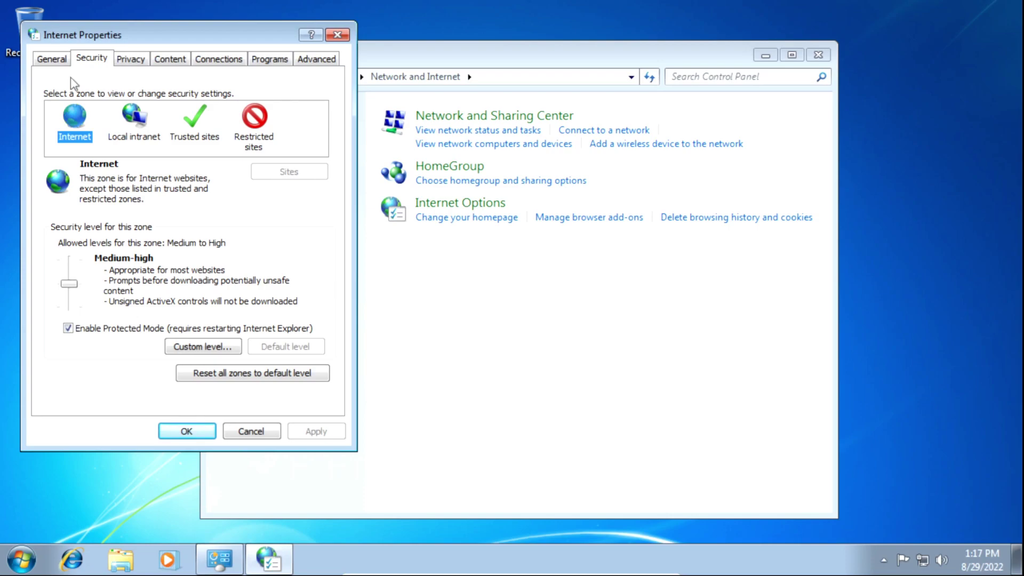
click(188, 121)
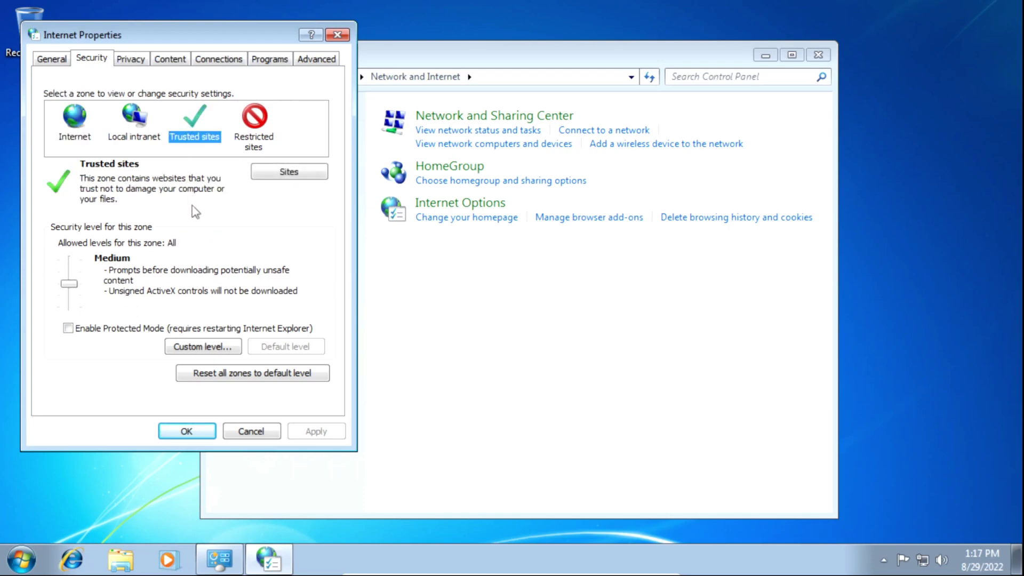
click(282, 172)
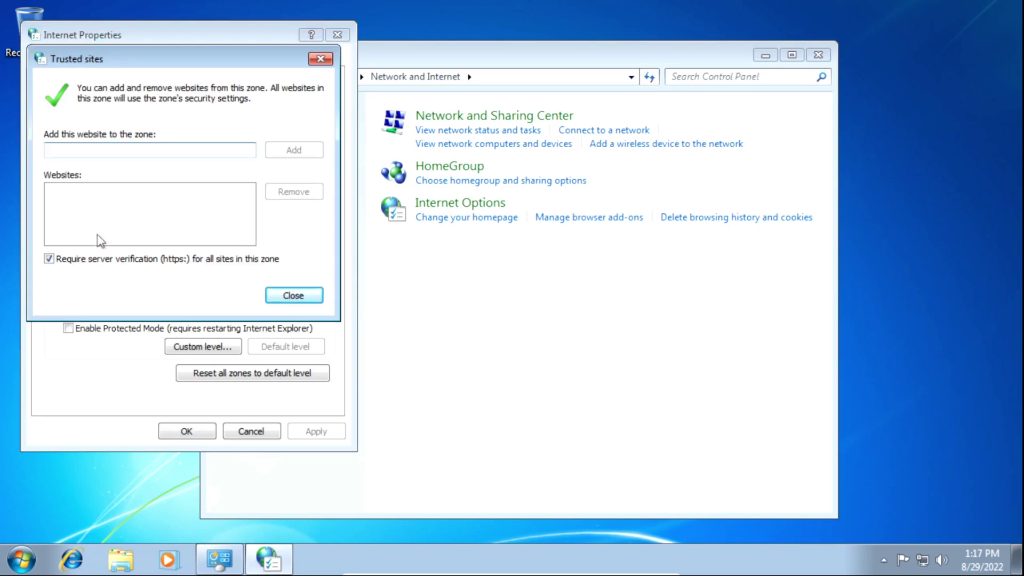
click(49, 259)
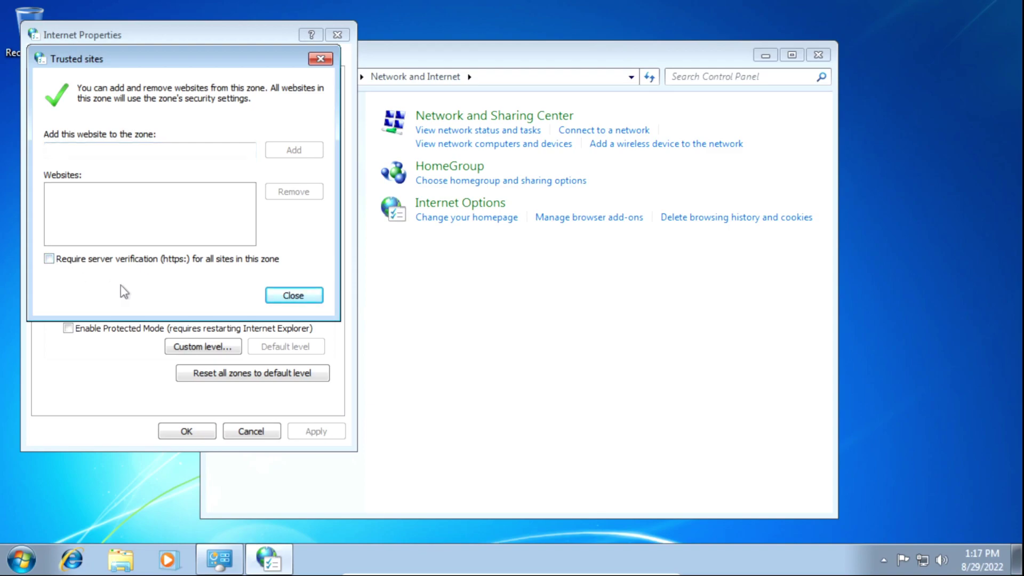
click(223, 153)
text(http://update.microsoft.com)
click(290, 151)
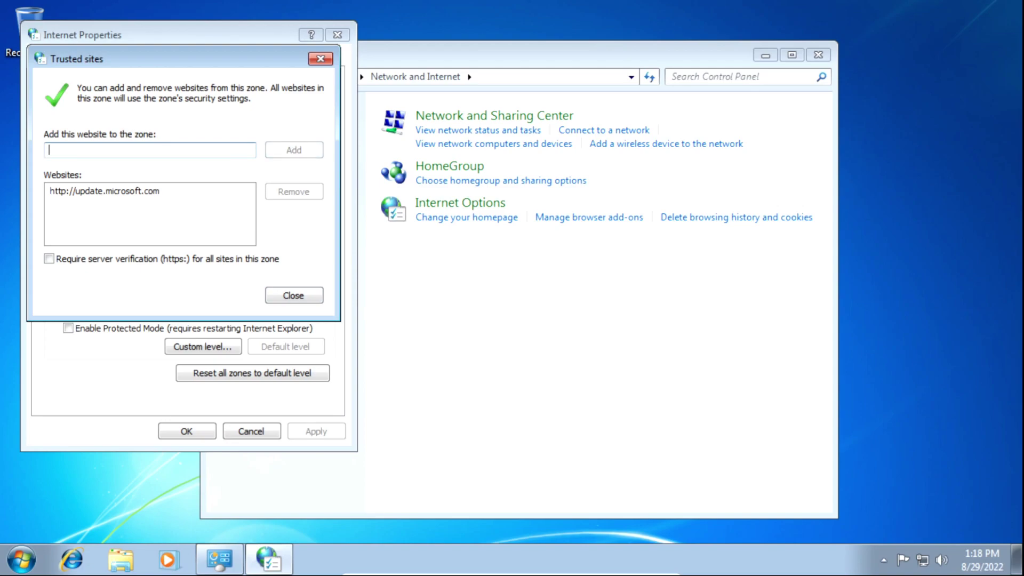
text(http://www.update.microsoft.com)
click(291, 152)
text(https://www.update.microsoft.com)
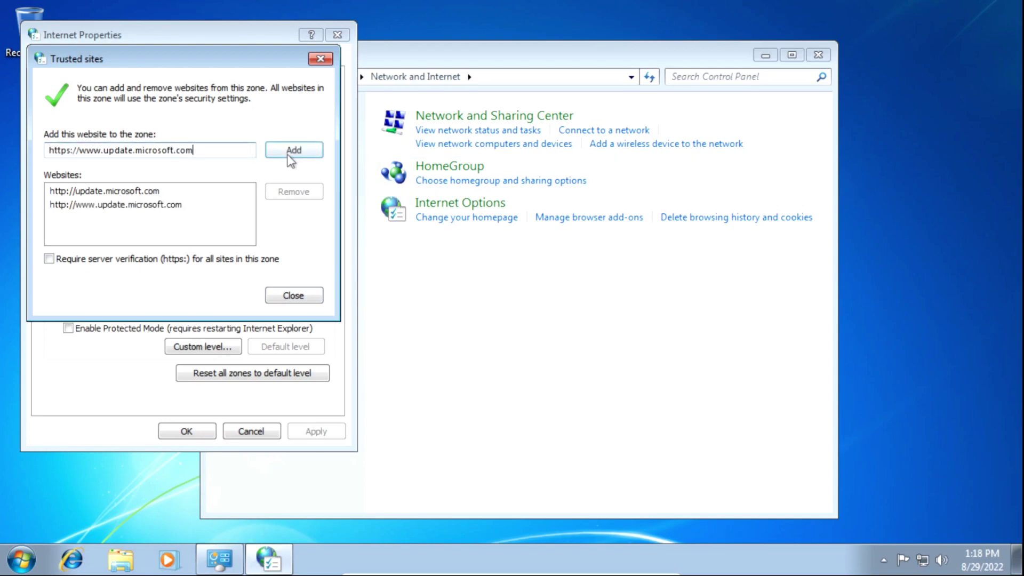
click(288, 154)
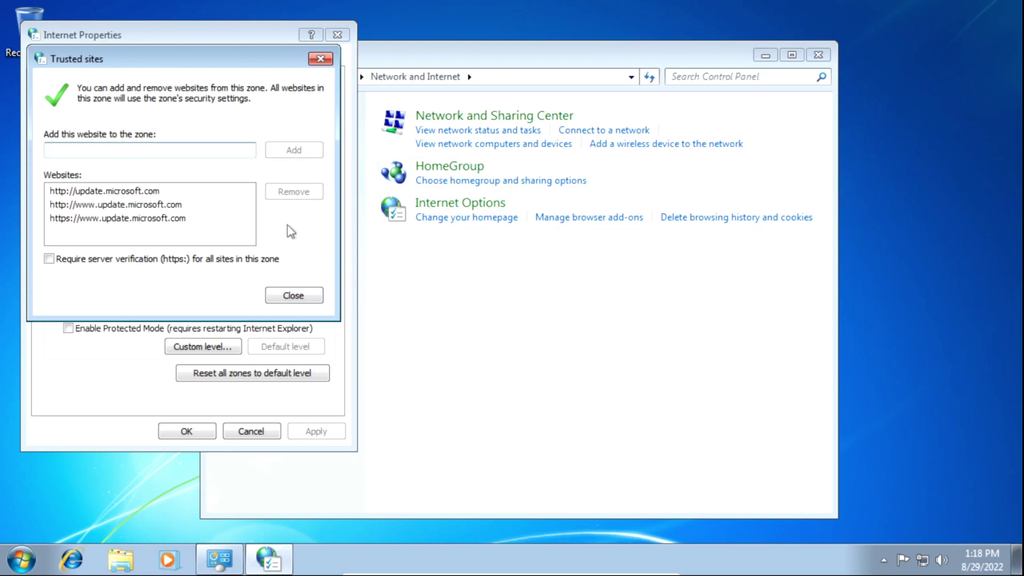
- Raise the Trusted sites zone to High security, save Internet Options, and close Control Panel
click(293, 295)
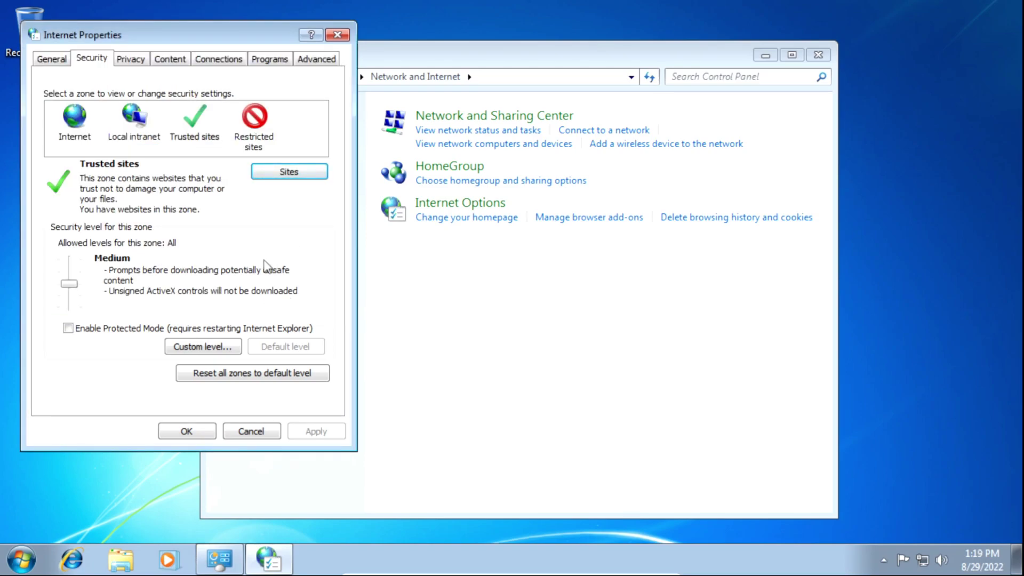
drag(69, 283, 69, 260)
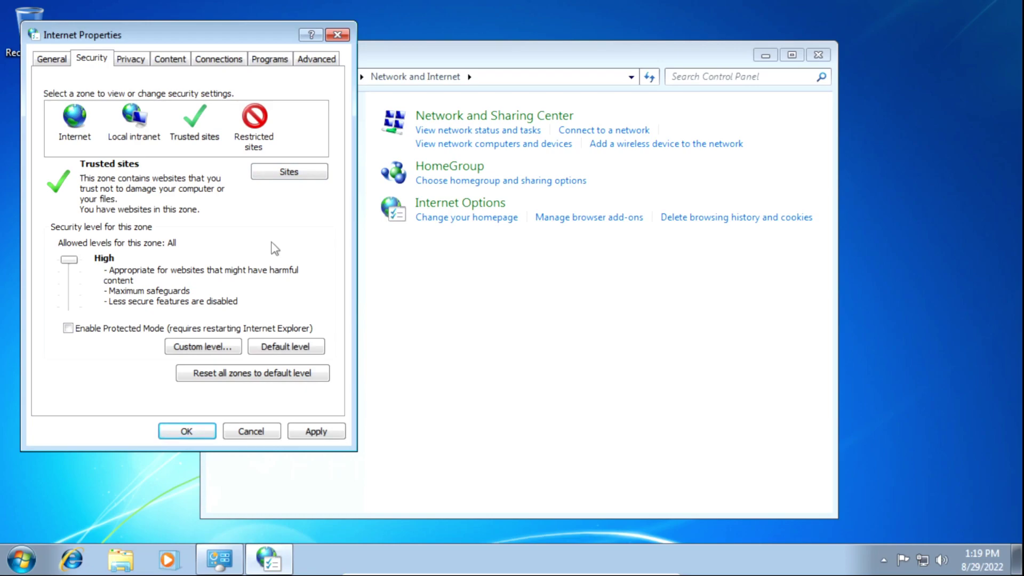
click(318, 430)
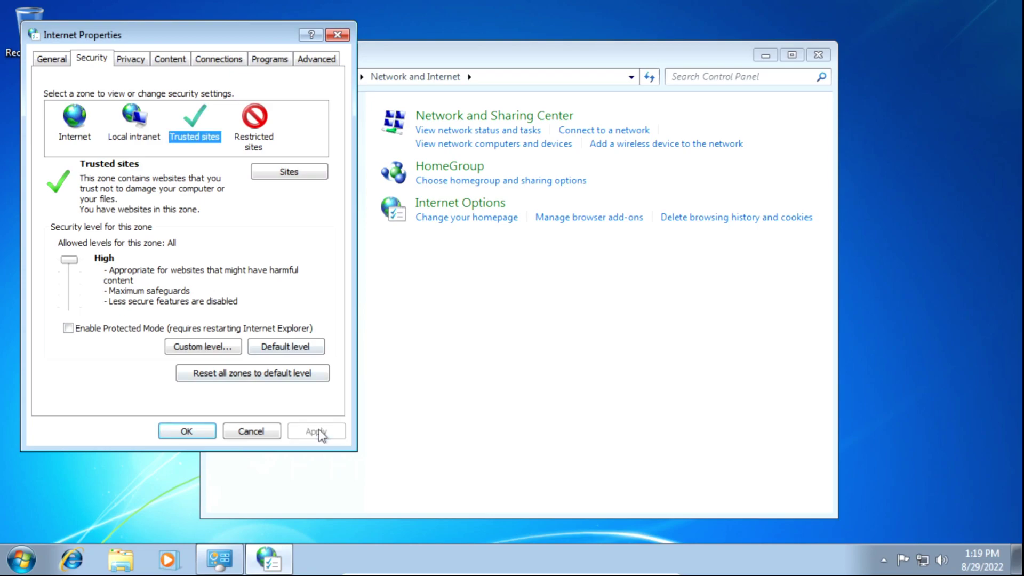
click(192, 433)
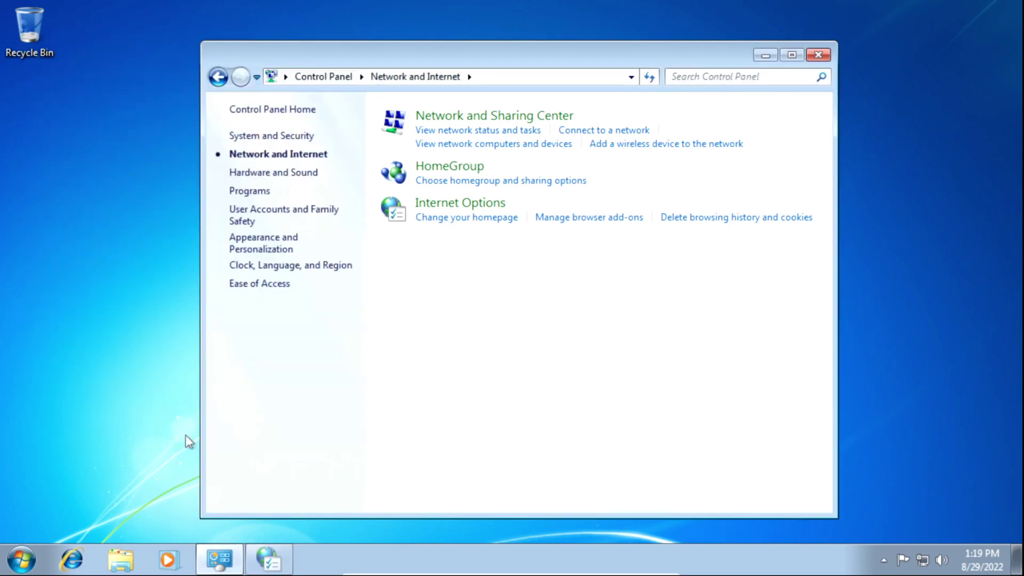
click(818, 55)
- In Internet Explorer, add microsoft.com to the Compatibility View Settings list
click(71, 560)
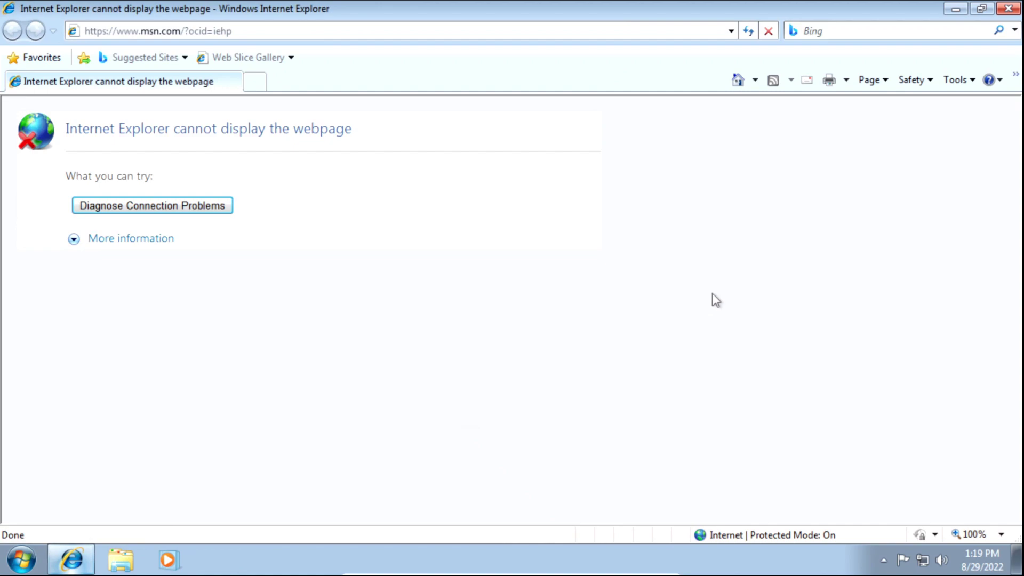
click(958, 81)
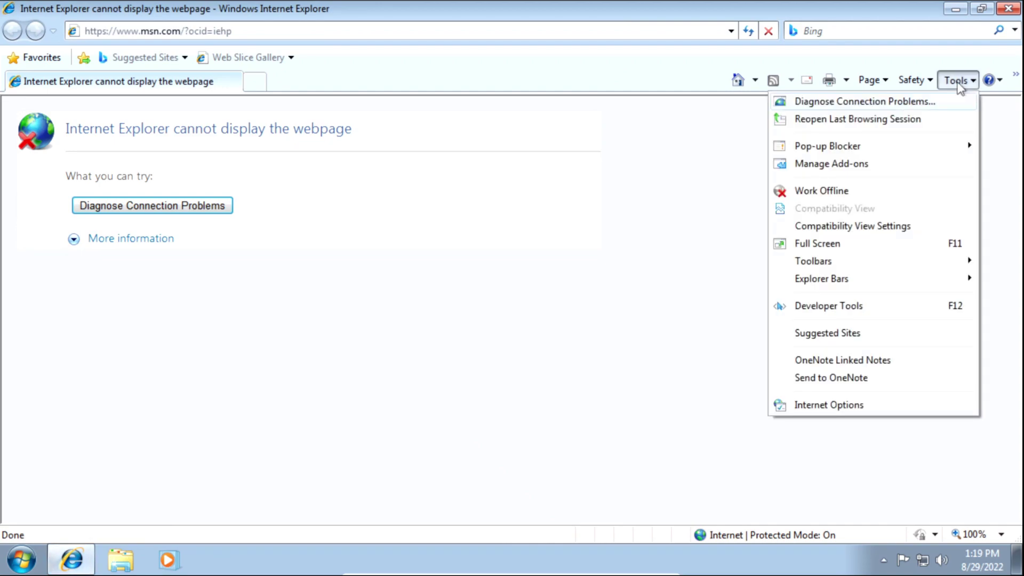
click(851, 227)
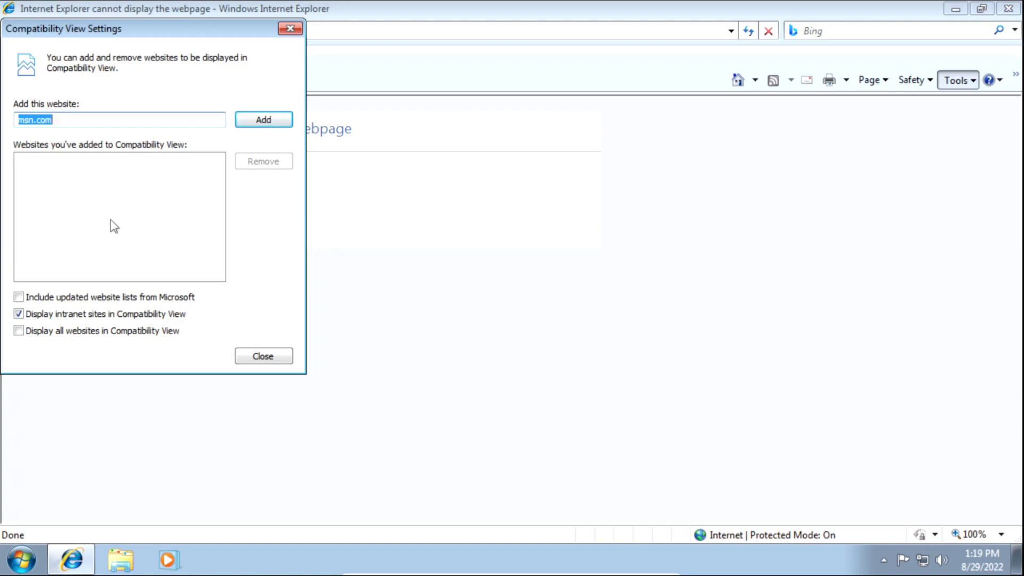
text(microsoft.com)
click(260, 119)
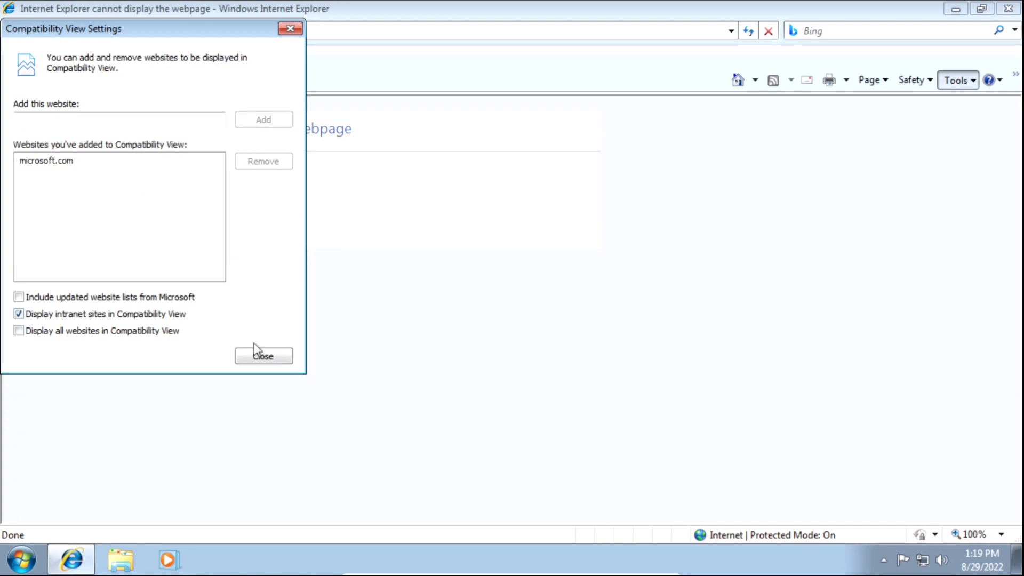
click(262, 356)
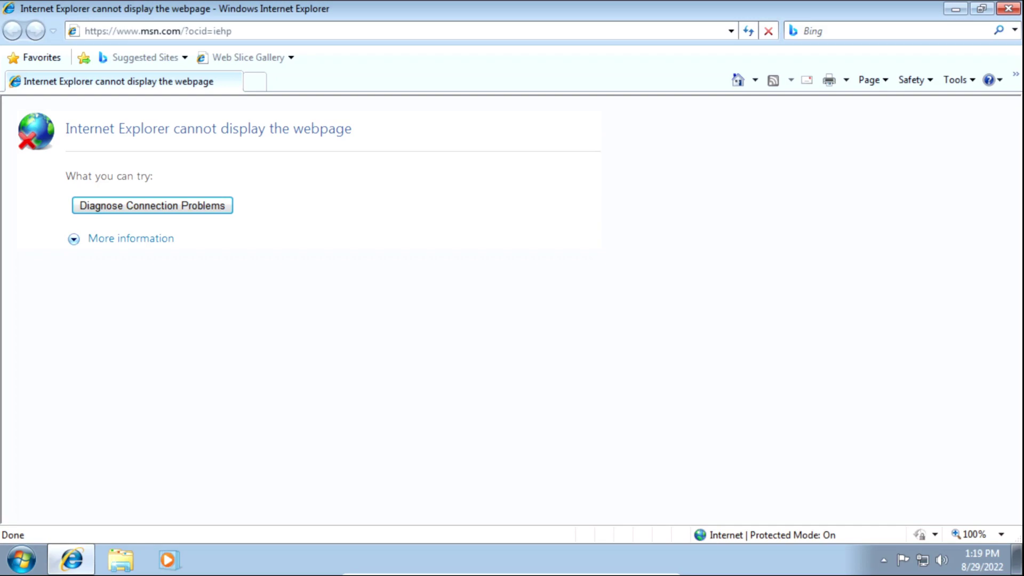
- Load the Microsoft Update site, then change its address from default.aspx to vistadefault.aspx
key(alt+d)
text(http://update.microsoft.com/microsoftupdate)
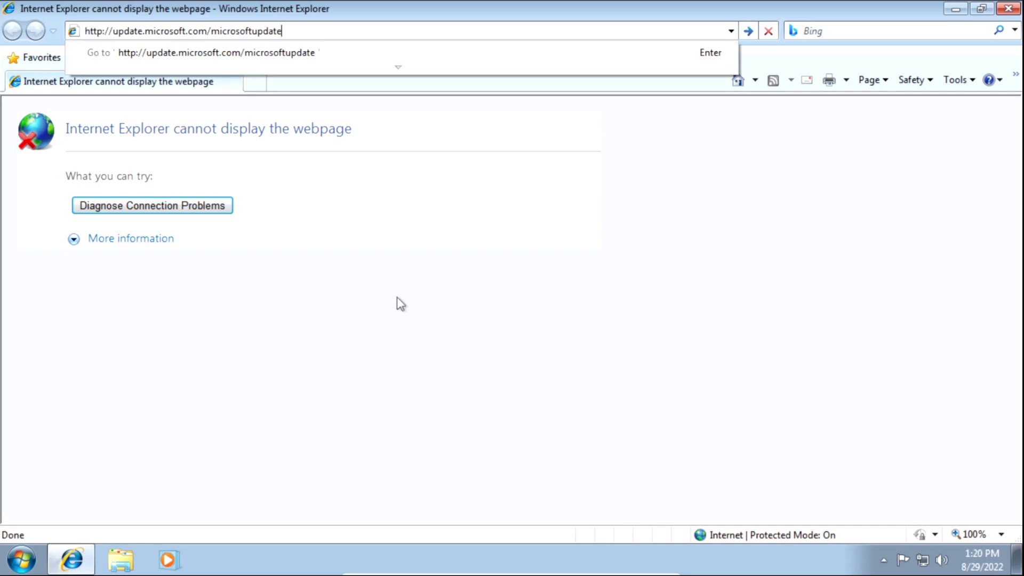
key(Return)
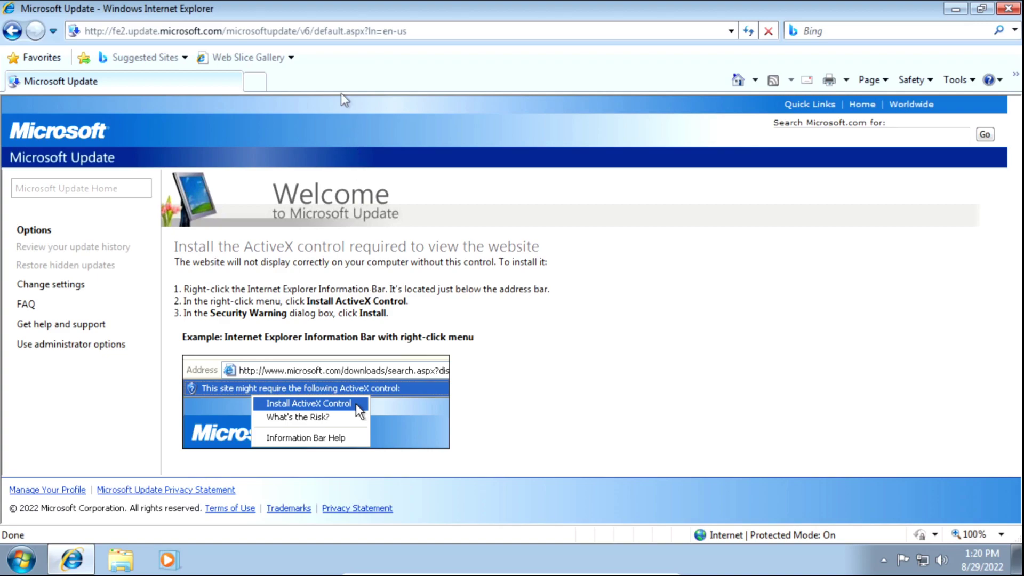
click(318, 33)
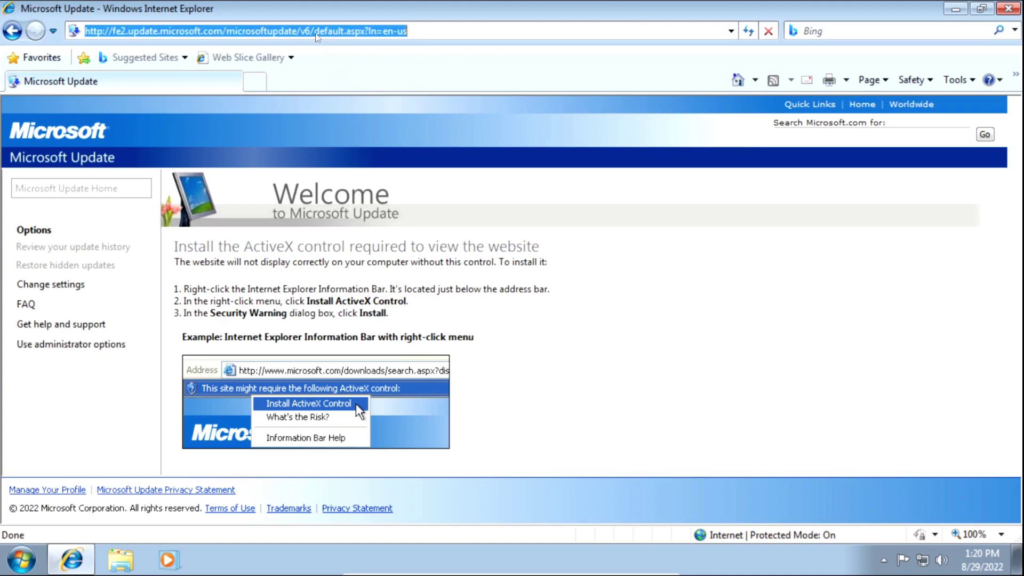
click(316, 32)
click(316, 33)
click(316, 33)
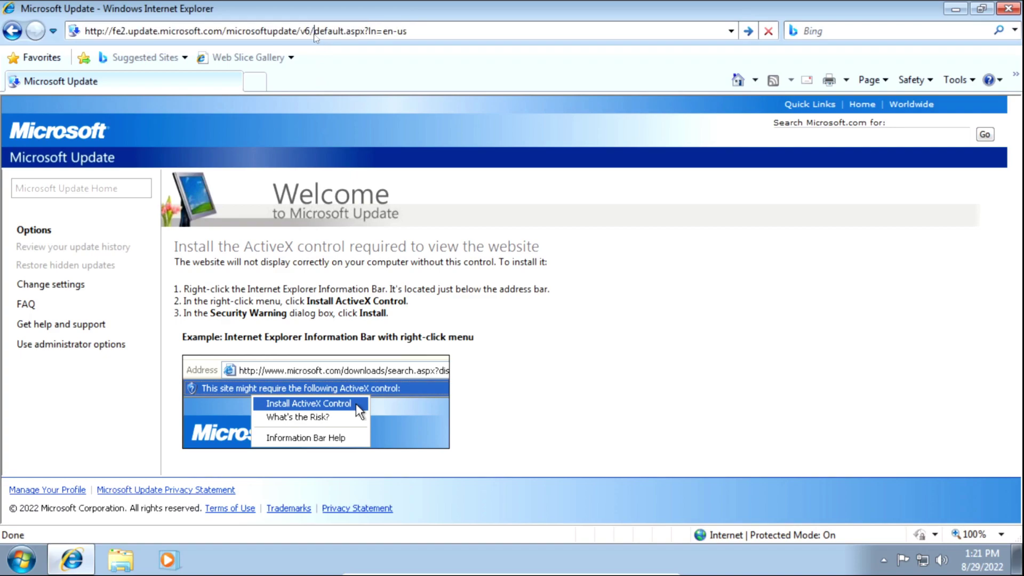
text(vista)
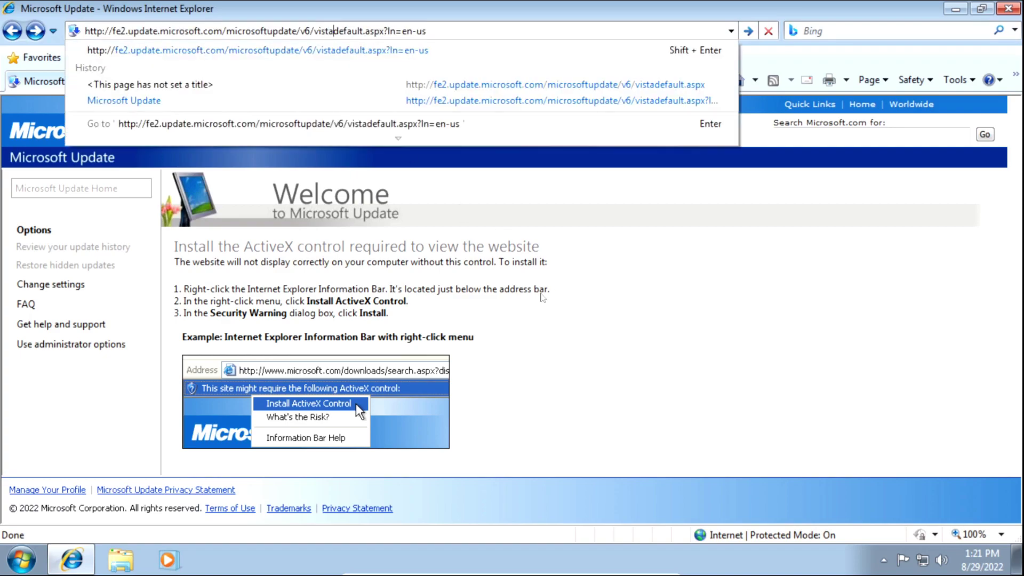
key(Return)
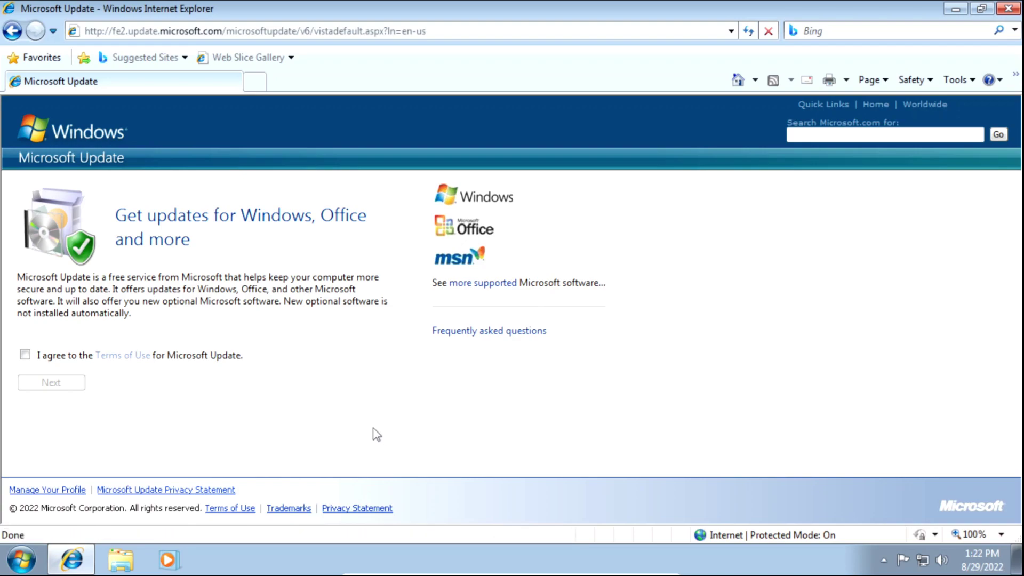
- Accept the Microsoft Update Terms of Use, choose recommended settings, and install Microsoft Update
click(26, 357)
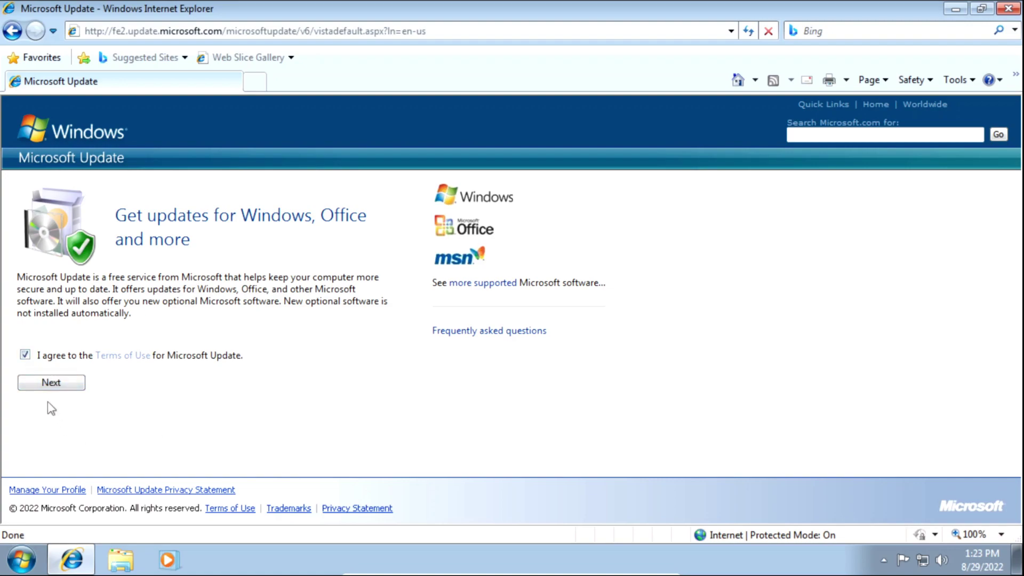
click(47, 383)
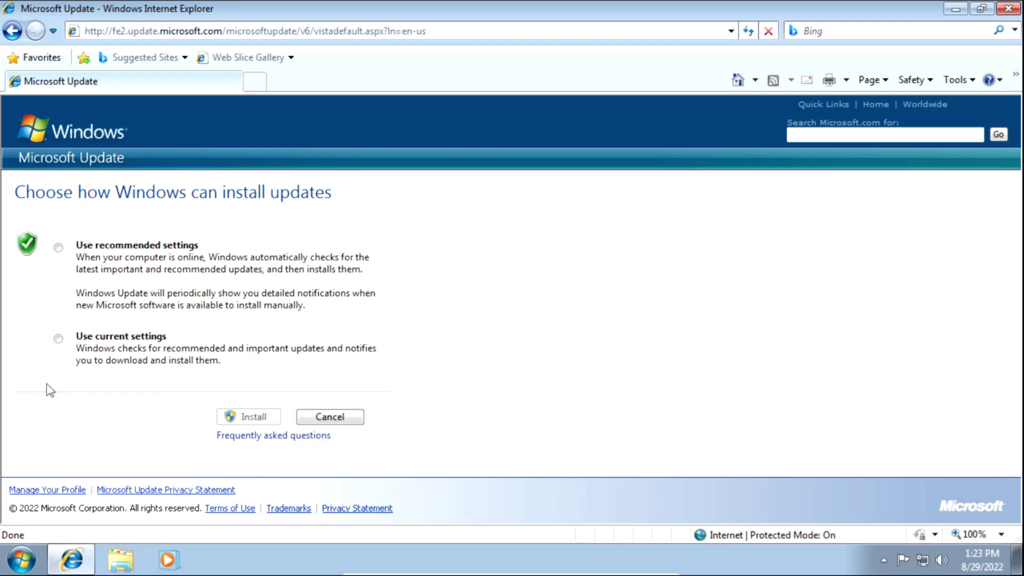
click(59, 248)
click(242, 418)
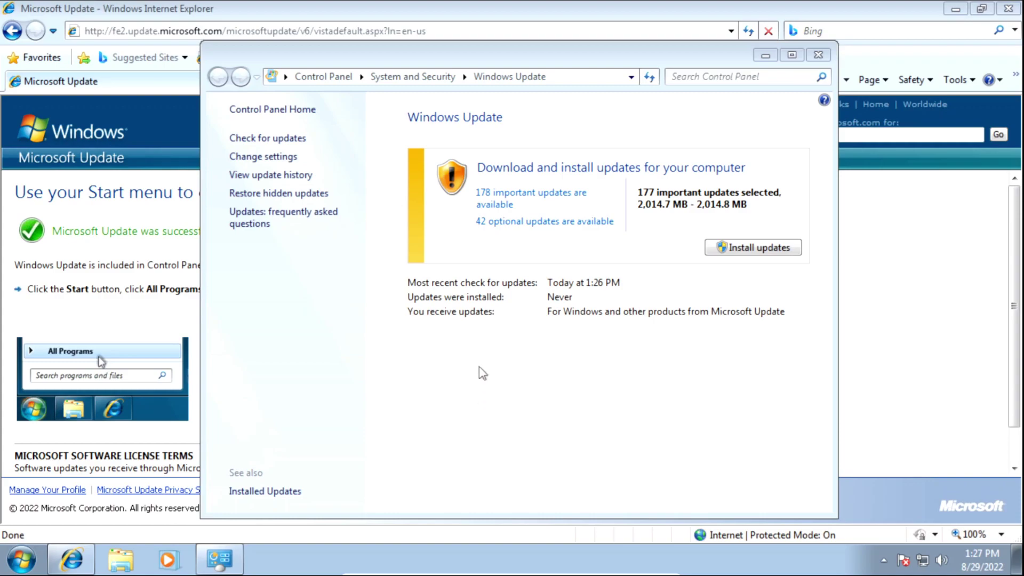
click(493, 204)
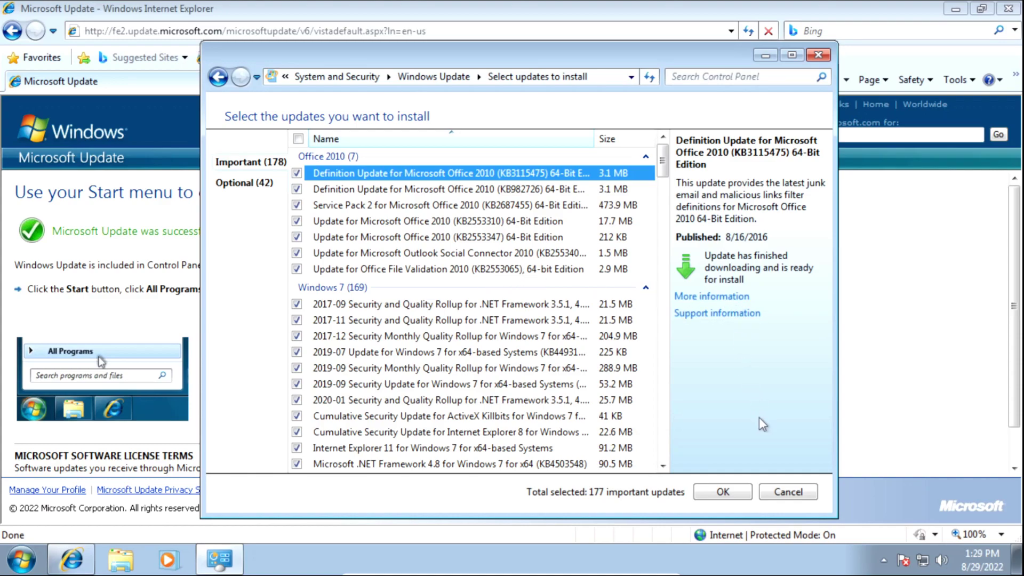
click(785, 490)
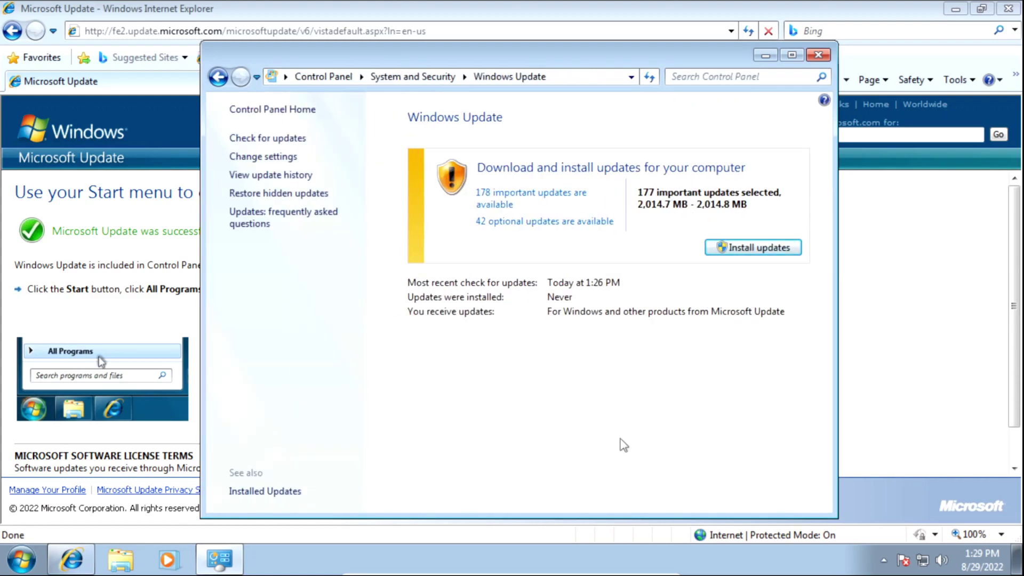